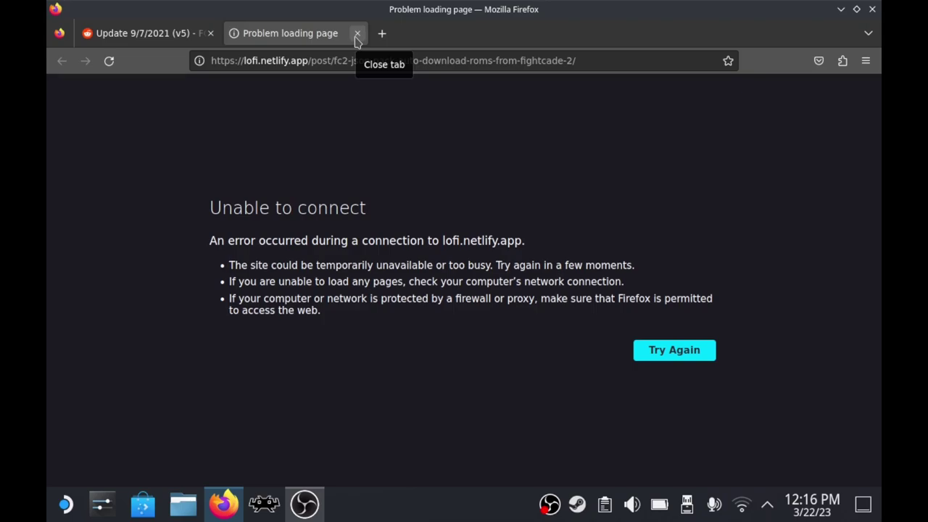
- Close the browser tab whose page failed to load
{"action": "left_click", "coordinate": [357, 34]}
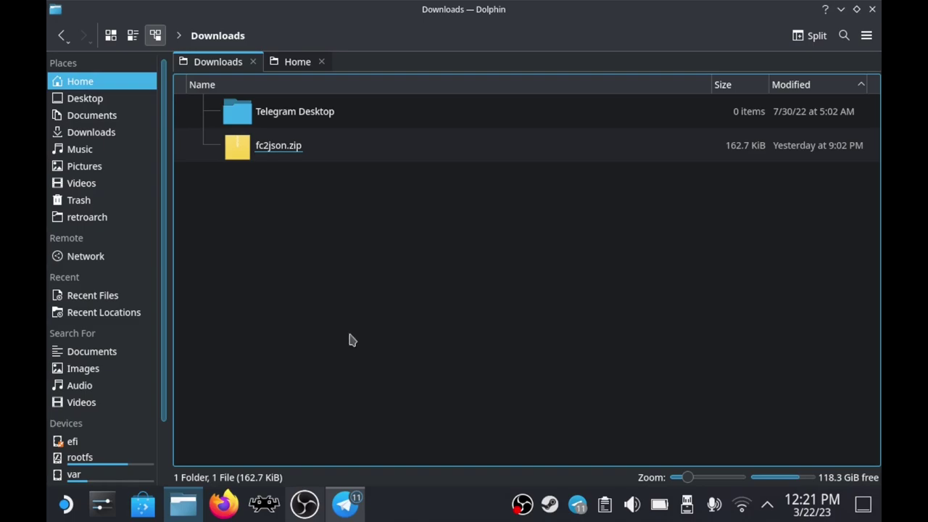
- Extract fc2json.zip in the Downloads folder with the autodetect subfolder option
{"action": "middle_click", "coordinate": [246, 148]}
{"action": "right_click", "coordinate": [246, 148]}
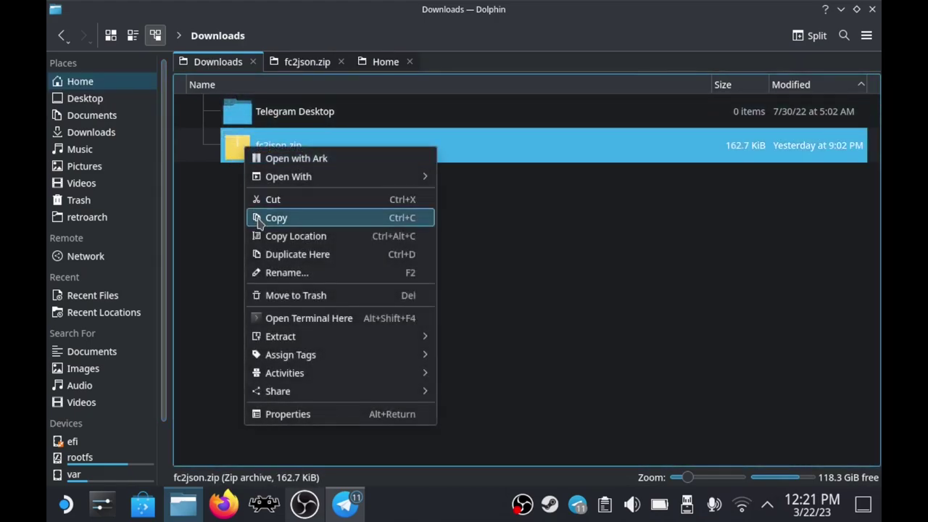
{"action": "mouse_move", "coordinate": [315, 338]}
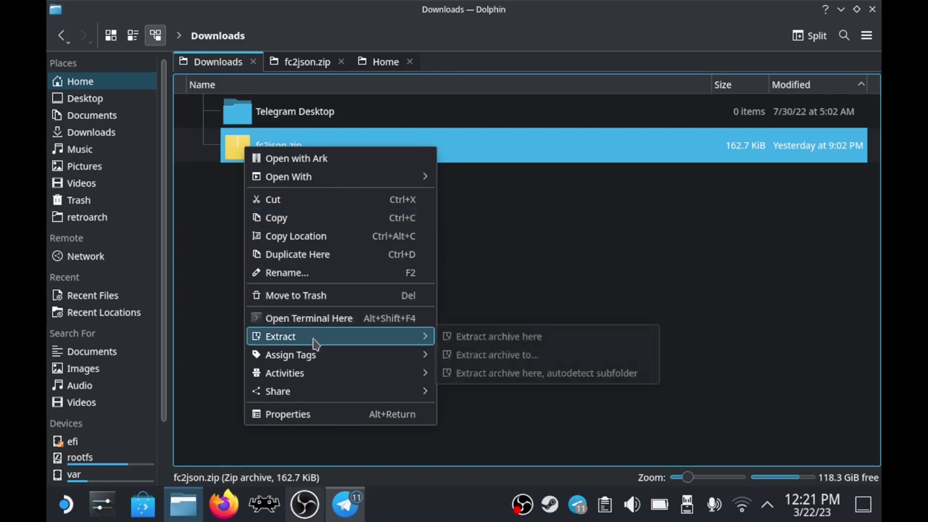
{"action": "left_click", "coordinate": [502, 373]}
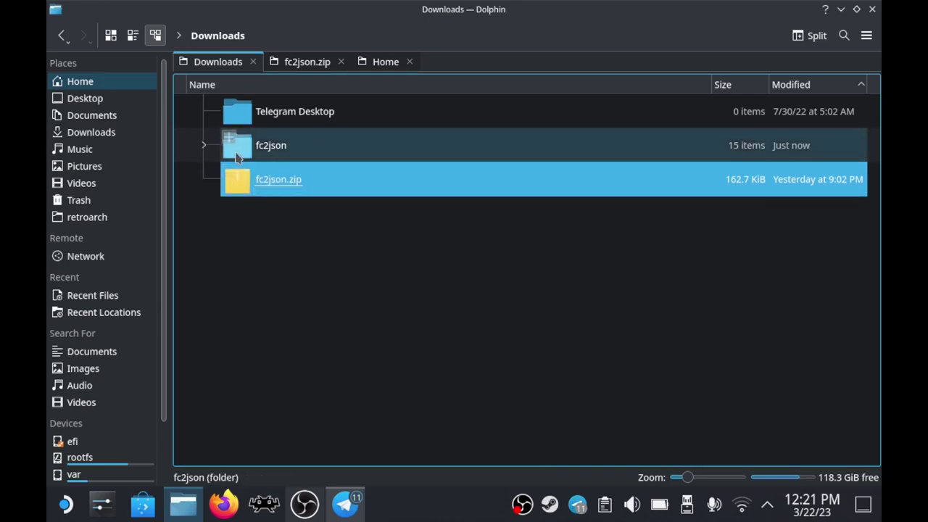
- Open the extracted fc2json folder and copy all the files in it
{"action": "left_click", "coordinate": [240, 145]}
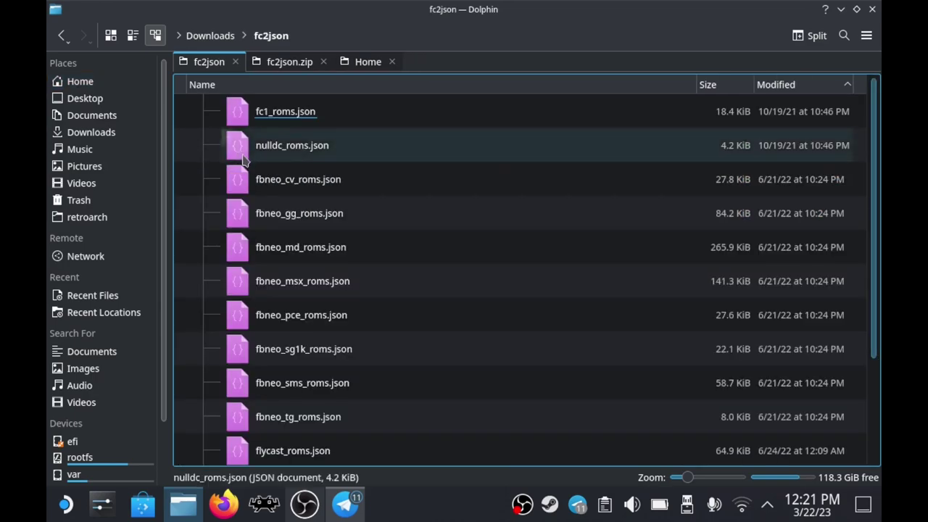
{"action": "right_click", "coordinate": [192, 107]}
{"action": "left_click", "coordinate": [181, 111]}
{"action": "left_click_drag", "start_coordinate": [191, 107], "coordinate": [341, 400]}
{"action": "right_click", "coordinate": [341, 397]}
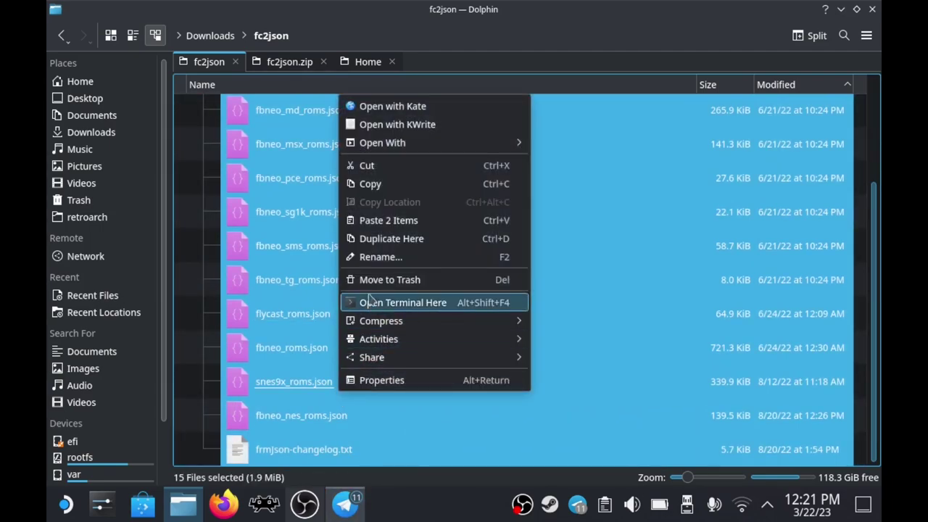
{"action": "left_click", "coordinate": [377, 185]}
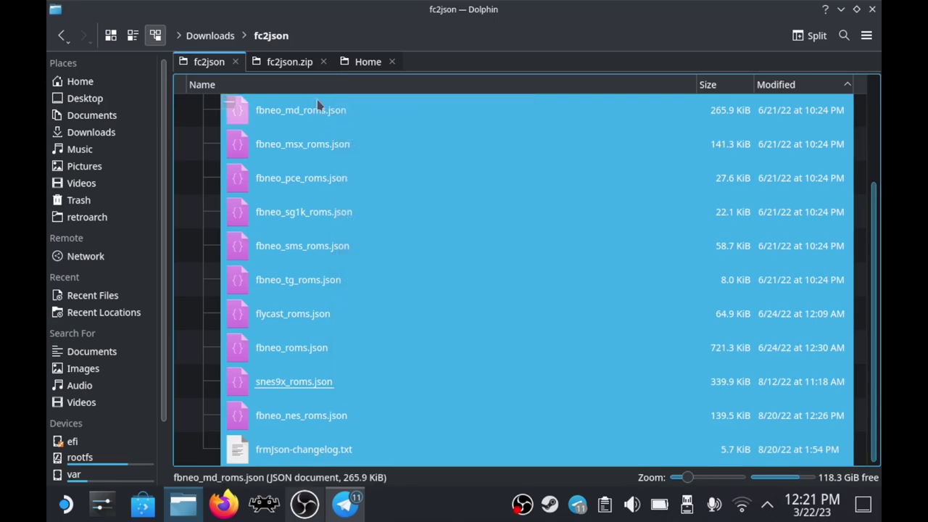
- From the Home folder, open Fightcade's data folder at .var/app/com.fightcade.Fightcade/data
{"action": "left_click", "coordinate": [363, 64]}
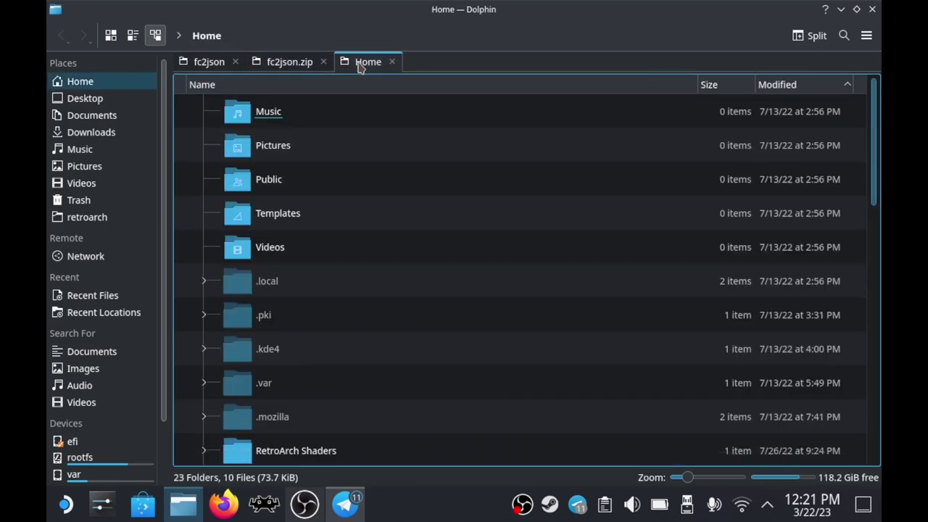
{"action": "left_click", "coordinate": [105, 84]}
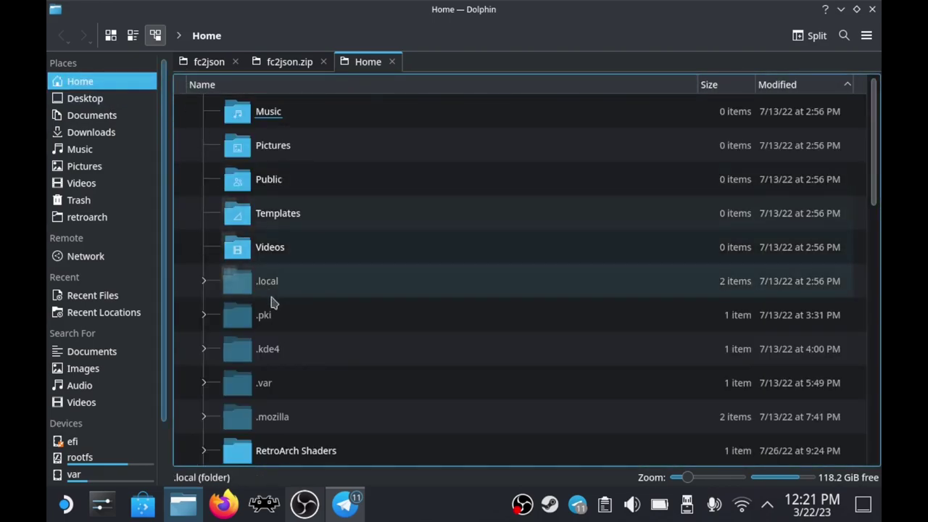
{"action": "double_click", "coordinate": [265, 382]}
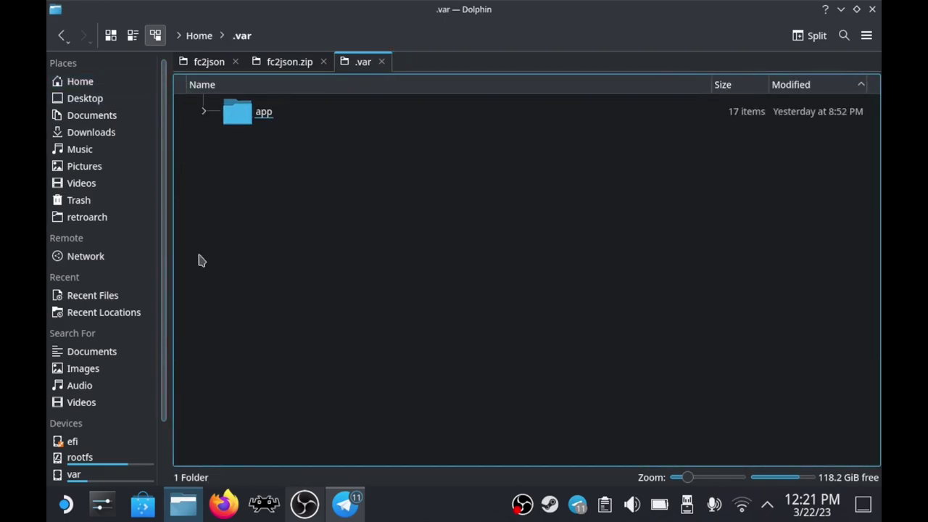
{"action": "double_click", "coordinate": [230, 122]}
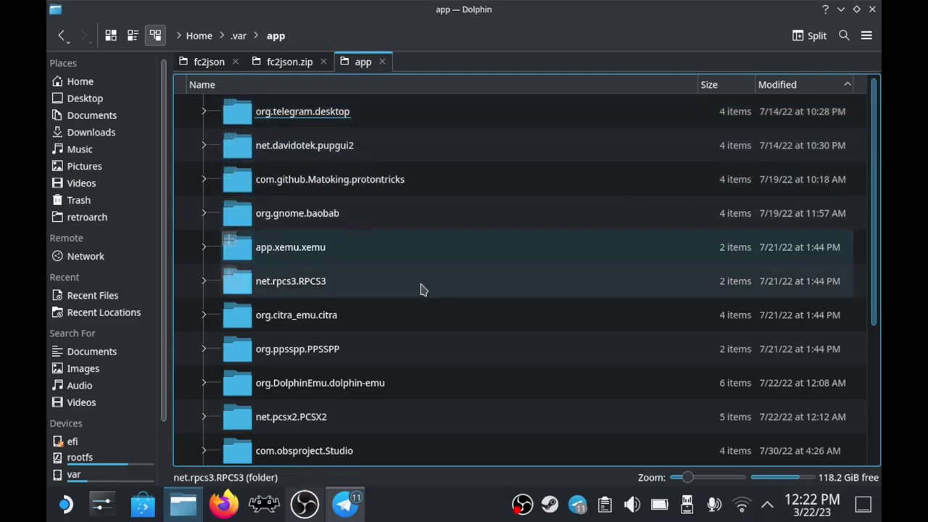
{"action": "scroll", "coordinate": [422, 289], "scroll_direction": "down", "scroll_amount": 3}
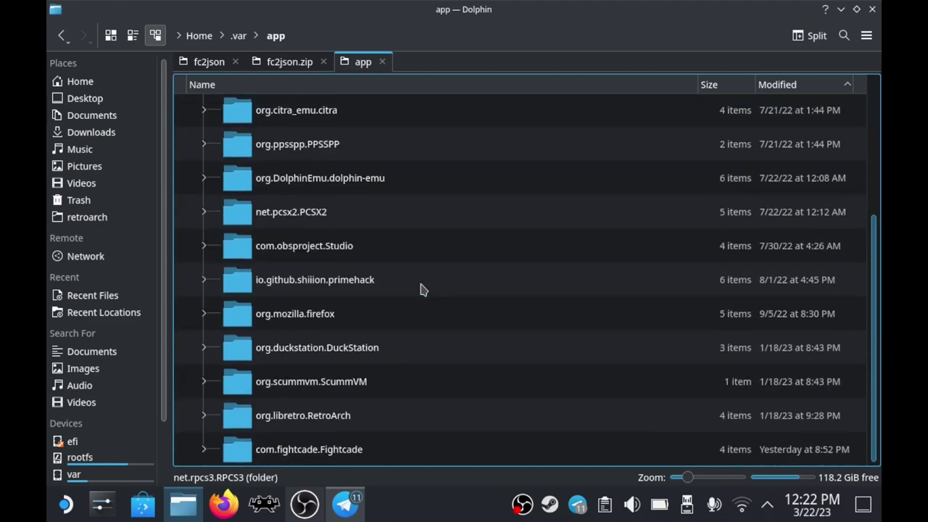
{"action": "scroll", "coordinate": [423, 288], "scroll_direction": "up", "scroll_amount": 3}
{"action": "scroll", "coordinate": [423, 289], "scroll_direction": "down", "scroll_amount": 3}
{"action": "double_click", "coordinate": [309, 449]}
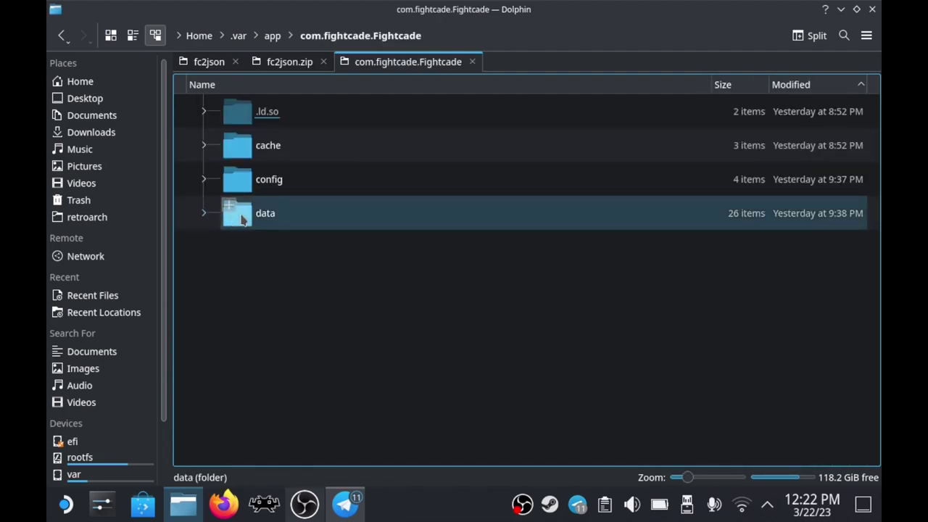
{"action": "double_click", "coordinate": [242, 219]}
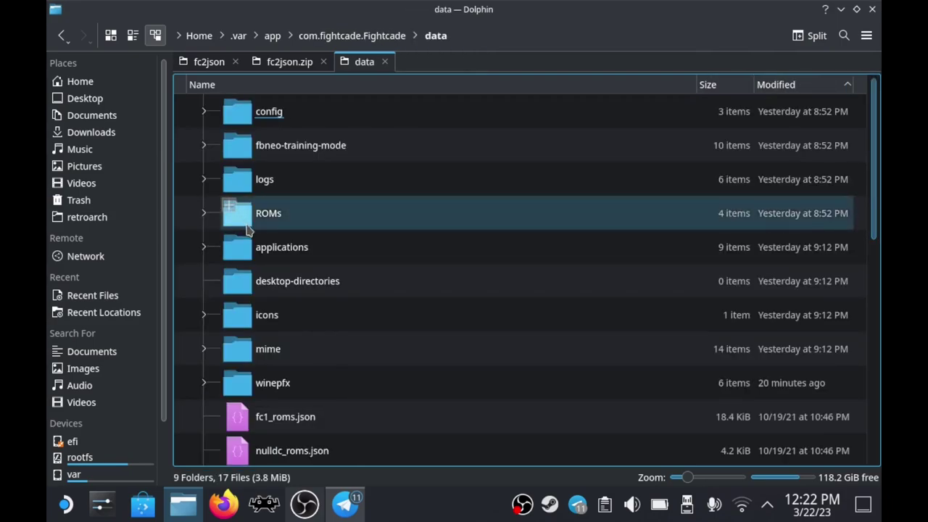
- Paste the copied JSON files into the data folder, overwriting all existing files, and dismiss the copy notification
{"action": "scroll", "coordinate": [294, 288], "scroll_direction": "down", "scroll_amount": 8}
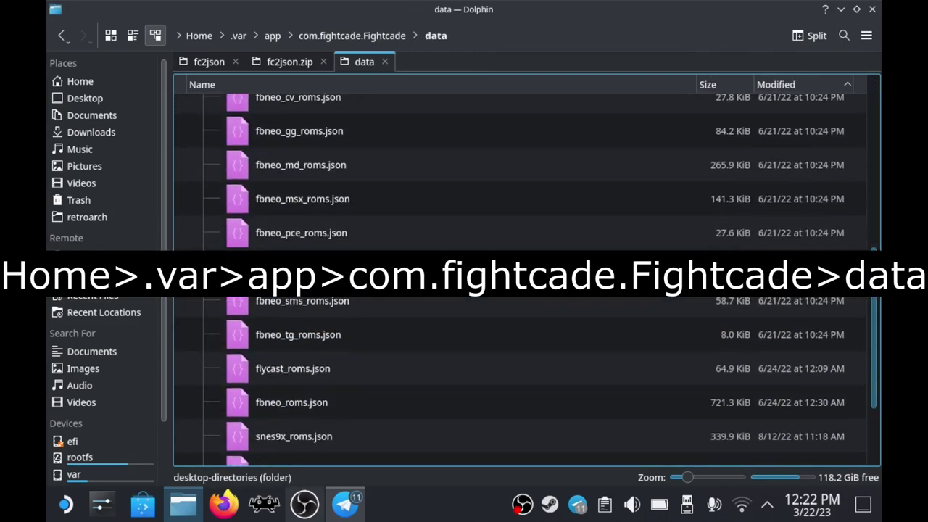
{"action": "right_click", "coordinate": [184, 389]}
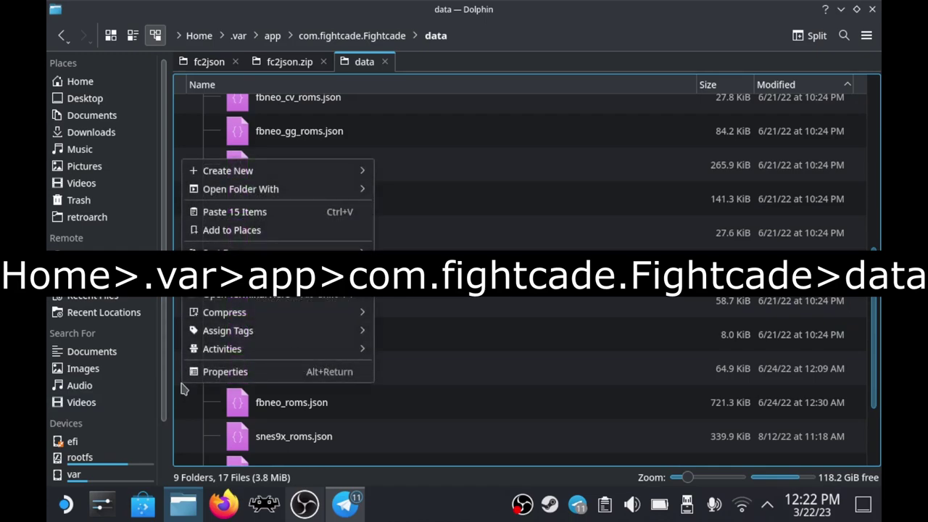
{"action": "left_click", "coordinate": [250, 212]}
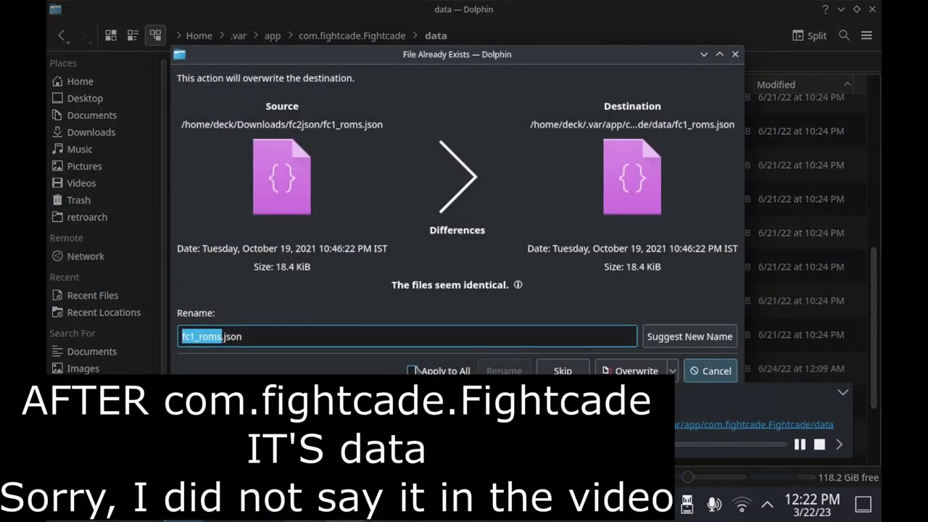
{"action": "left_click", "coordinate": [412, 371]}
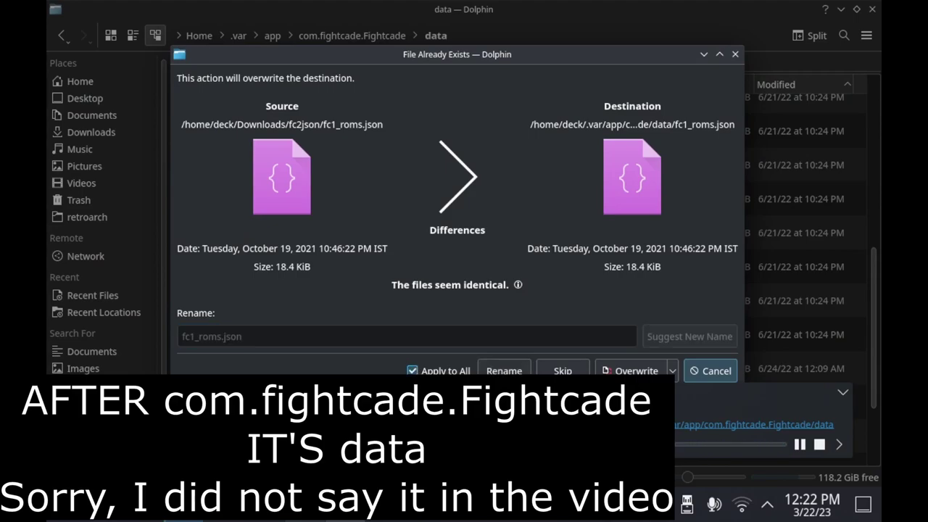
{"action": "left_click", "coordinate": [637, 372]}
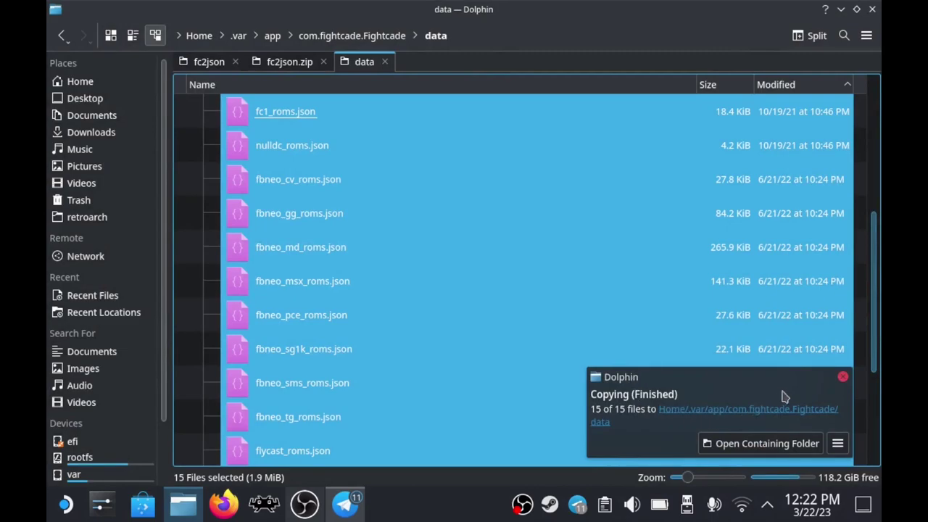
{"action": "left_click", "coordinate": [842, 379]}
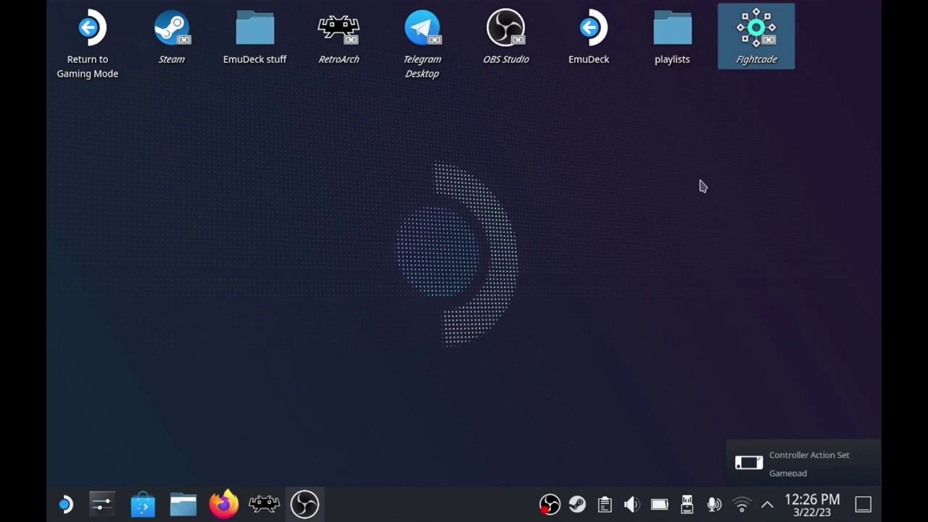
- Launch Fightcade from the desktop and join The King of Fighters '98 room from the popular games
{"action": "double_click", "coordinate": [758, 34]}
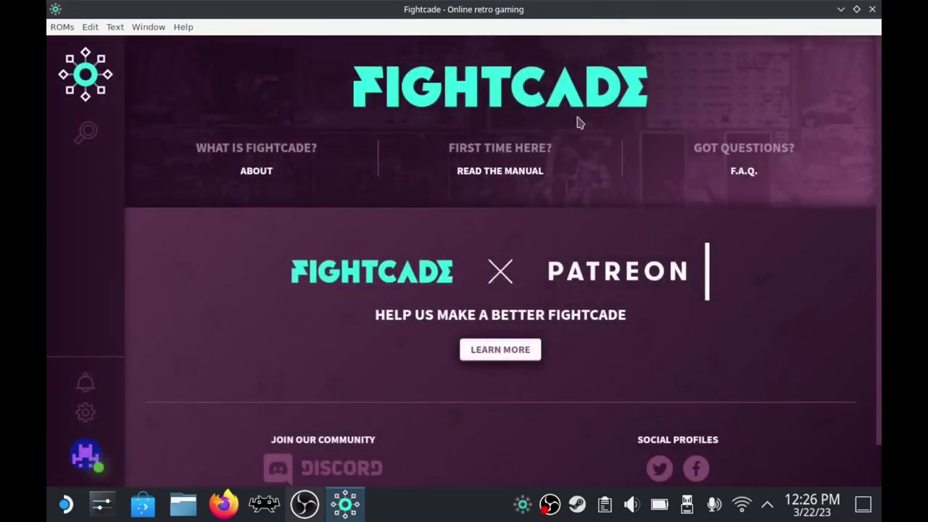
{"action": "left_click", "coordinate": [90, 142]}
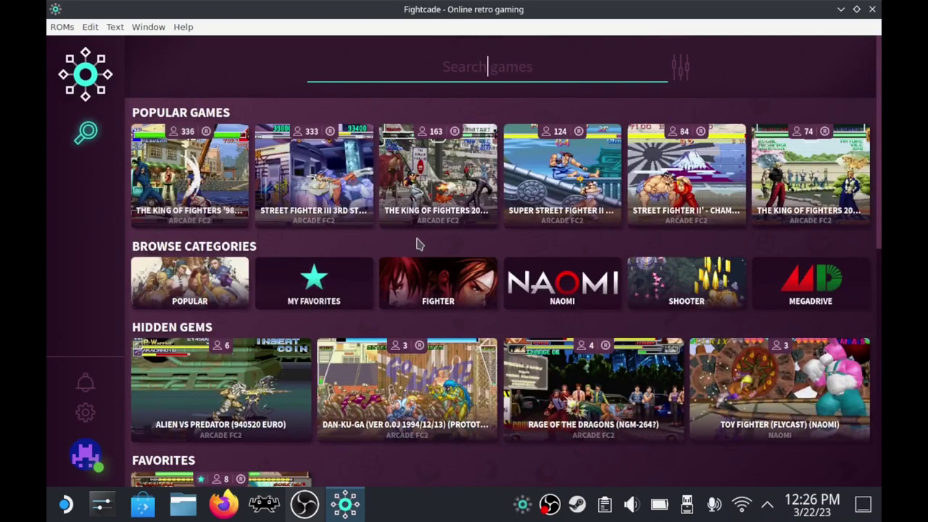
{"action": "left_click", "coordinate": [193, 197]}
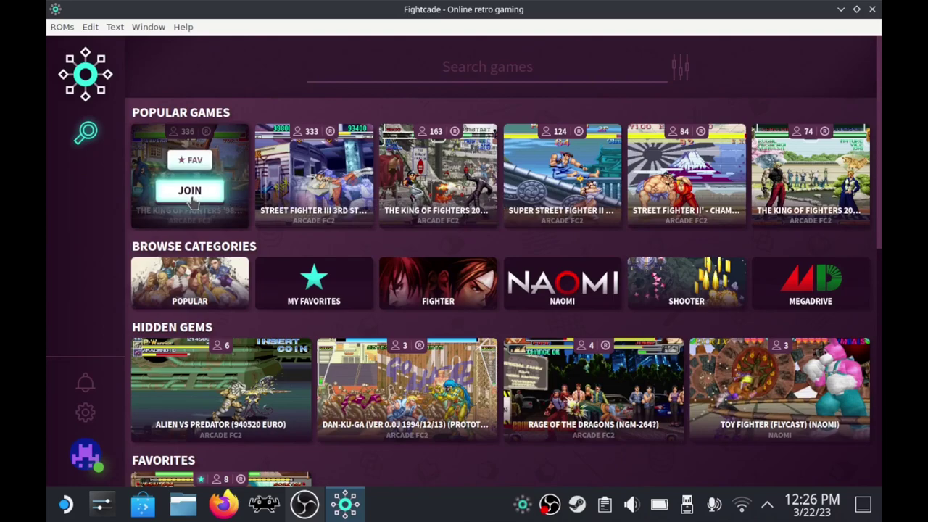
{"action": "left_click", "coordinate": [190, 192]}
{"action": "left_click", "coordinate": [90, 148]}
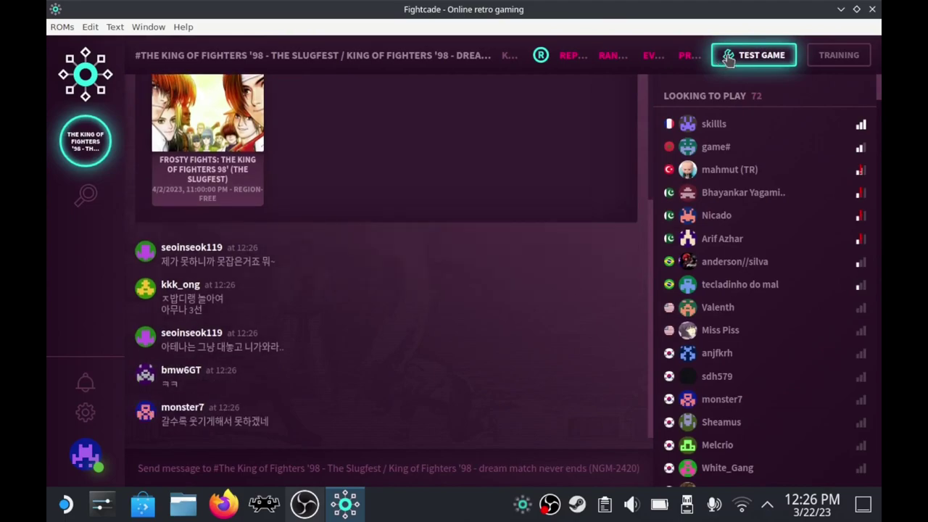
- Start a test game of The King of Fighters '98 and maximize the emulator window
{"action": "left_click", "coordinate": [728, 60]}
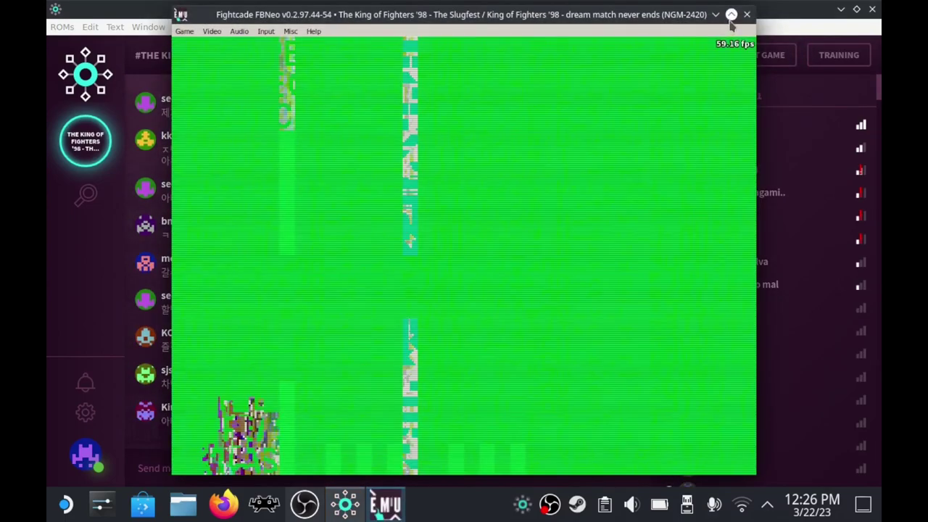
{"action": "left_click", "coordinate": [729, 17]}
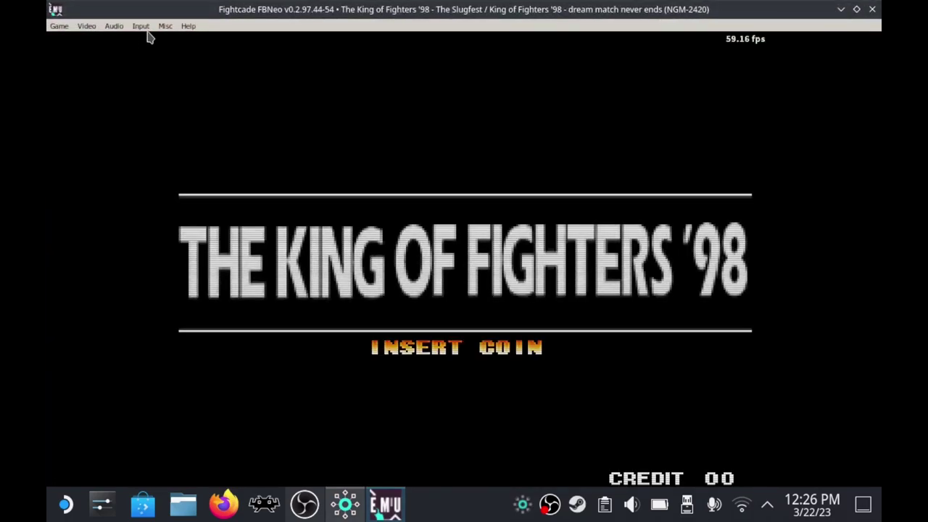
- Open the game input mapping and assign controller buttons to P1 Coin, P1 Start and P1 Button A
{"action": "left_click", "coordinate": [144, 28]}
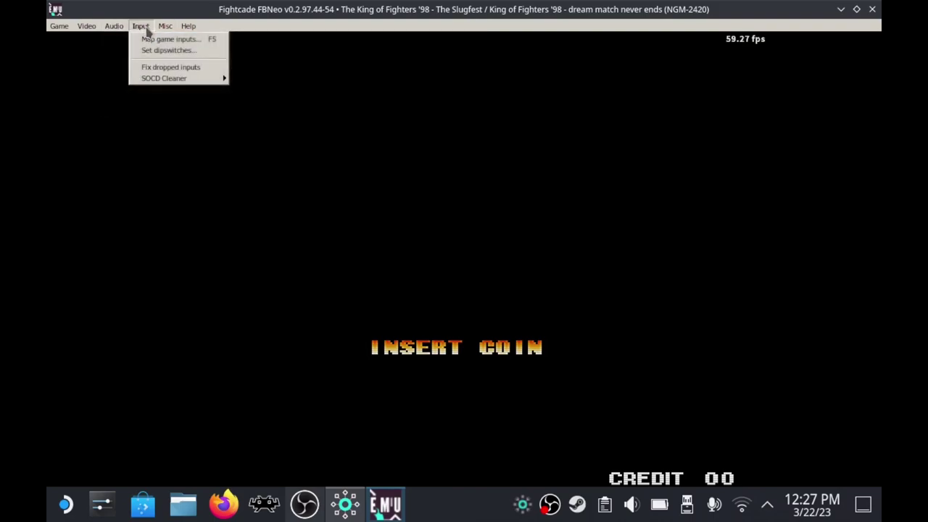
{"action": "left_click", "coordinate": [151, 41]}
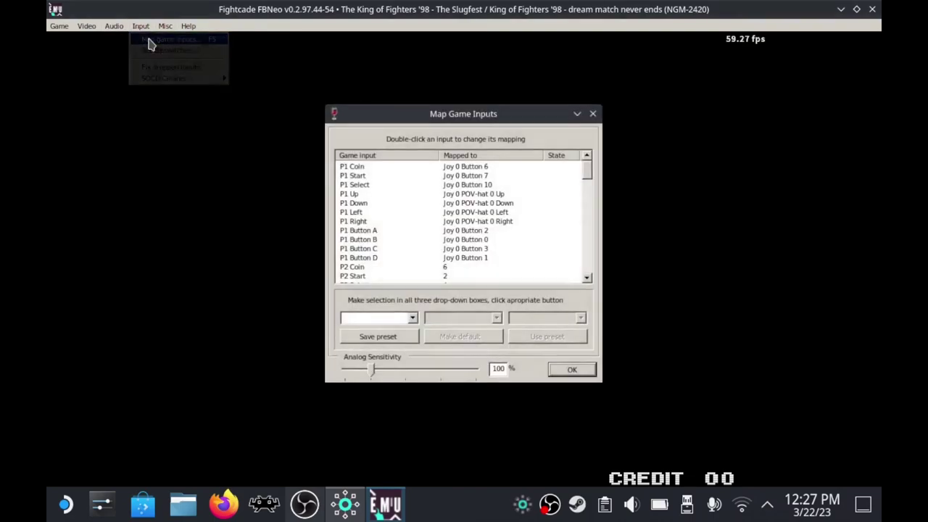
{"action": "double_click", "coordinate": [451, 167]}
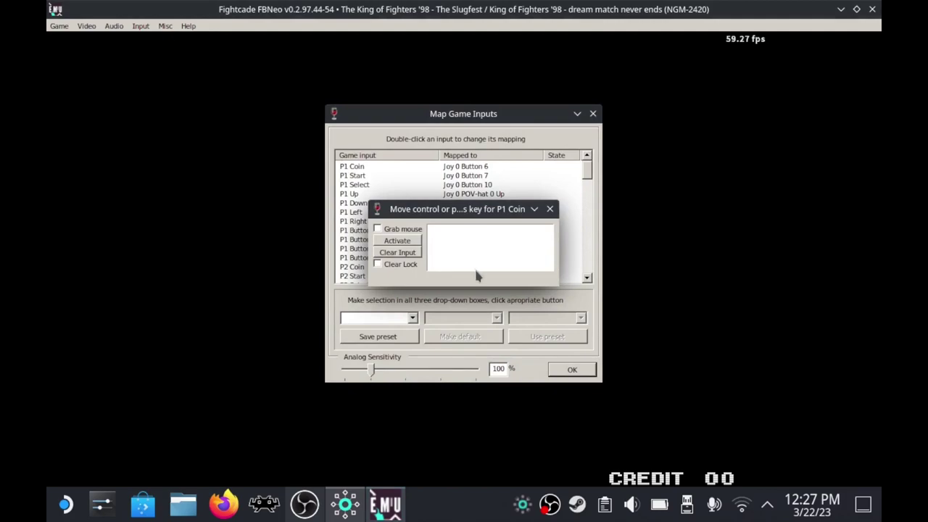
{"action": "left_click", "coordinate": [480, 176]}
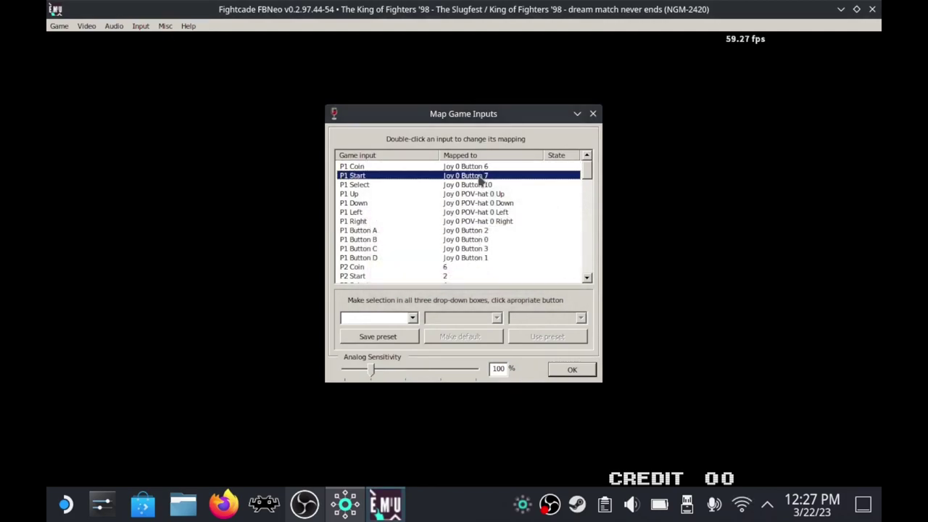
{"action": "double_click", "coordinate": [481, 178]}
{"action": "double_click", "coordinate": [478, 230]}
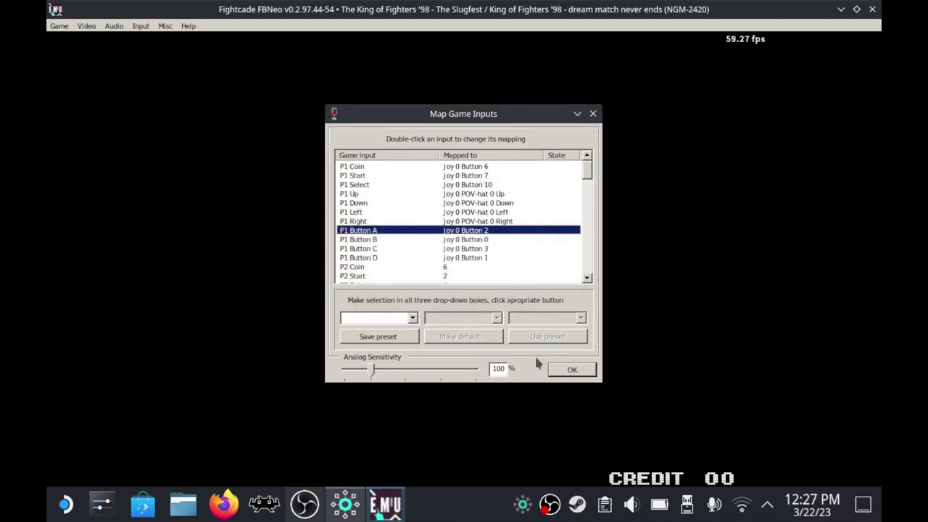
- Save the input mapping as a preset and close the mapping dialog
{"action": "left_click", "coordinate": [389, 338]}
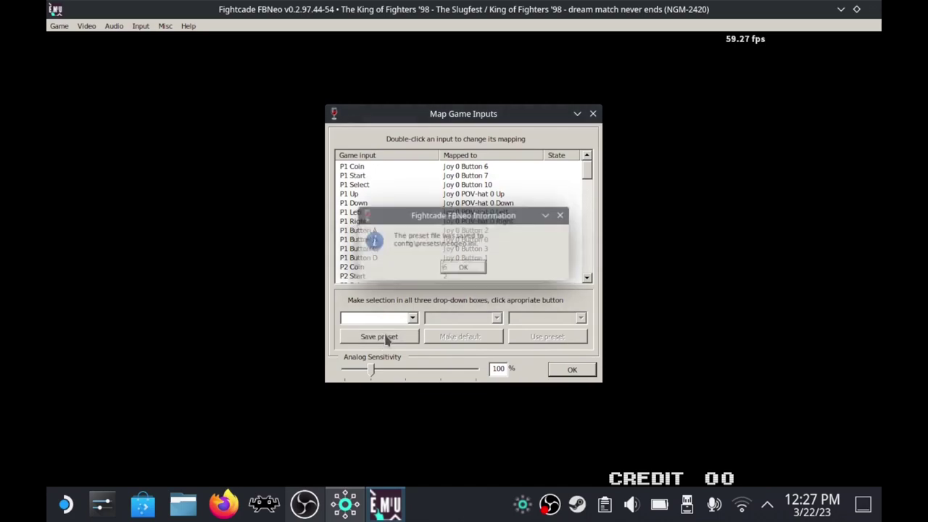
{"action": "left_click", "coordinate": [464, 269]}
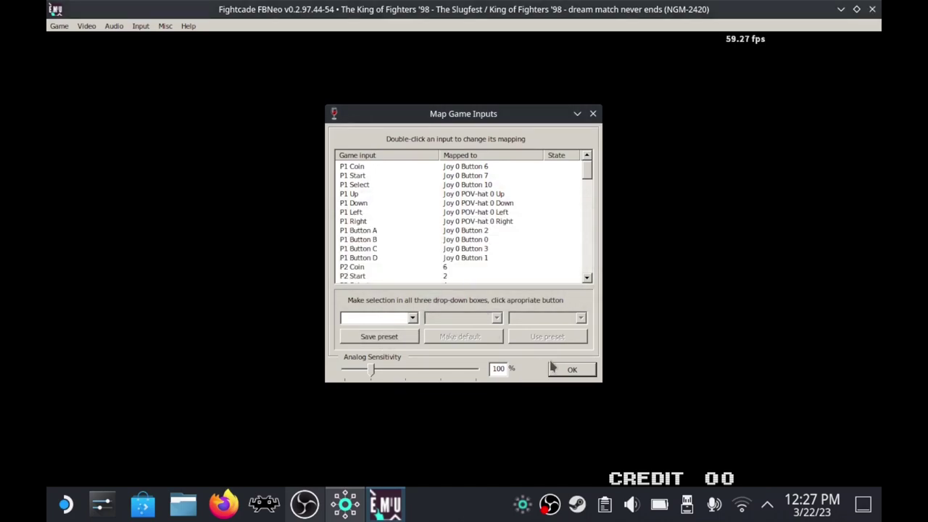
{"action": "left_click", "coordinate": [569, 371]}
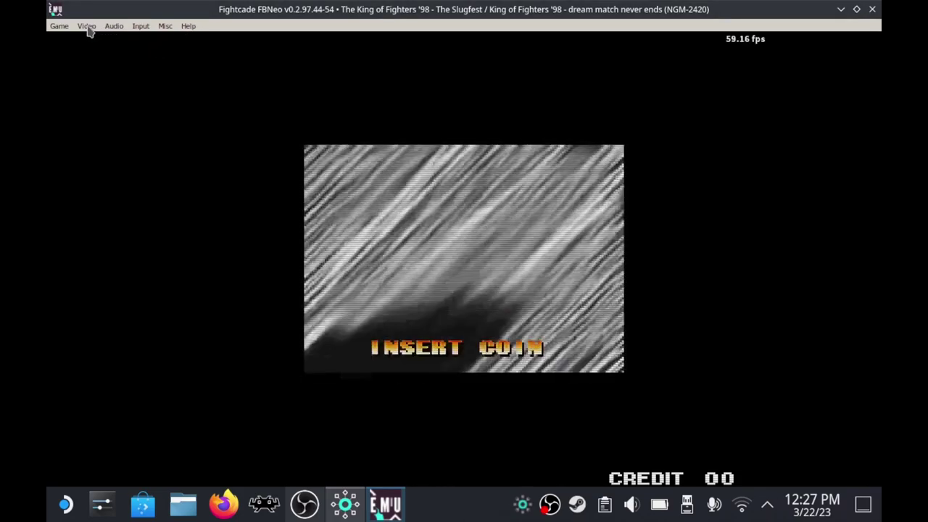
{"action": "left_click", "coordinate": [87, 27]}
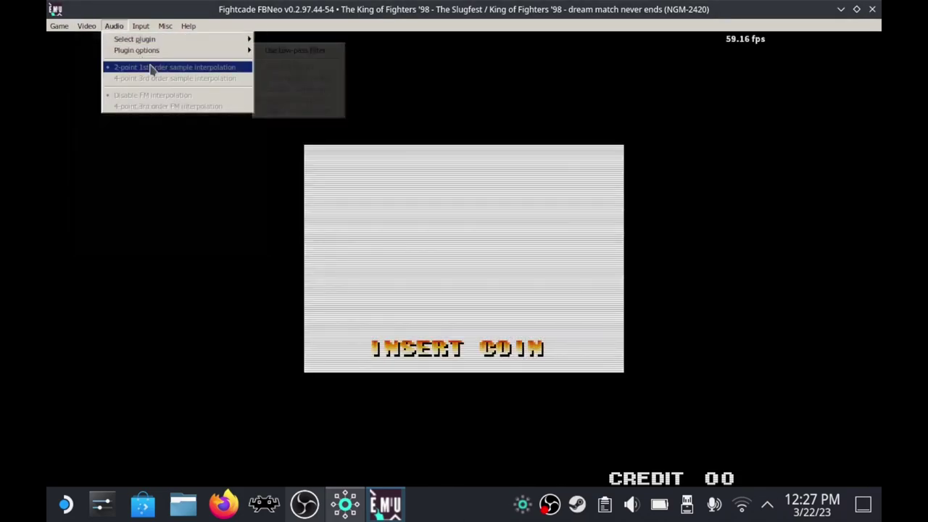
{"action": "mouse_move", "coordinate": [119, 80]}
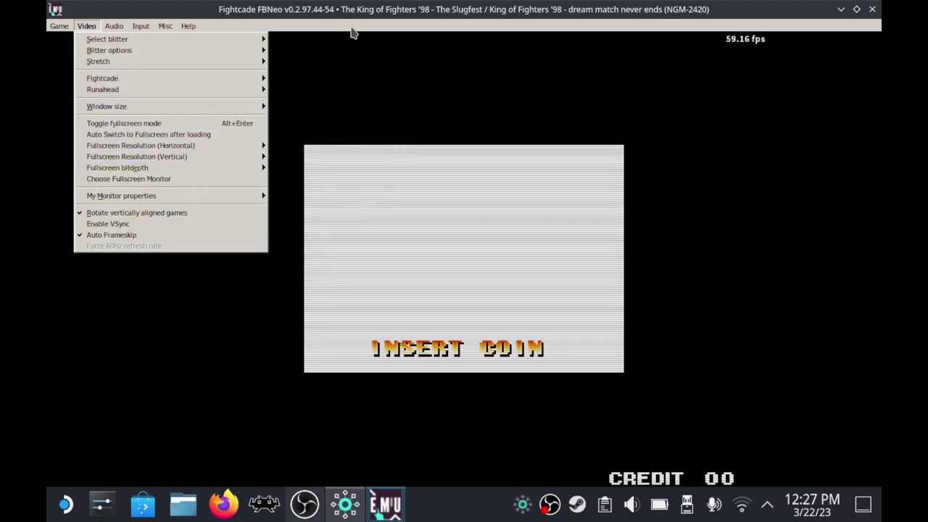
{"action": "left_click", "coordinate": [358, 65]}
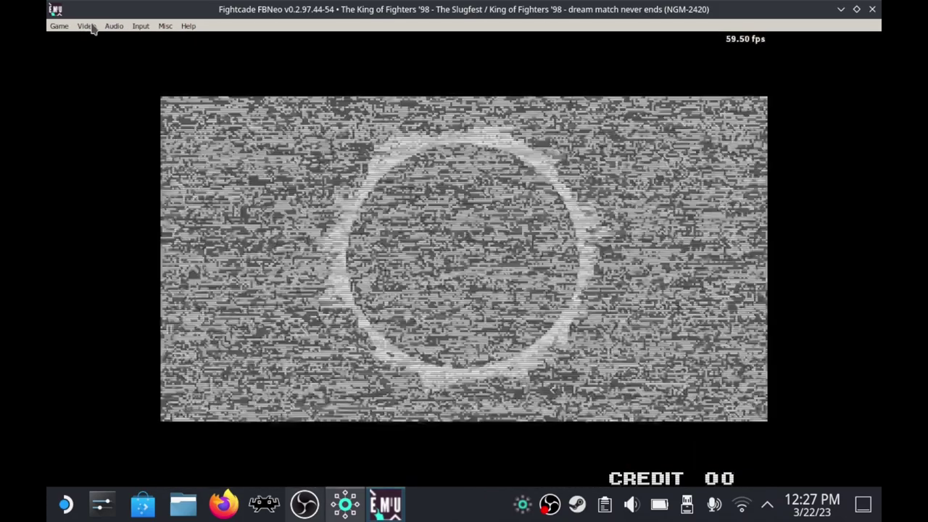
{"action": "left_click", "coordinate": [88, 26]}
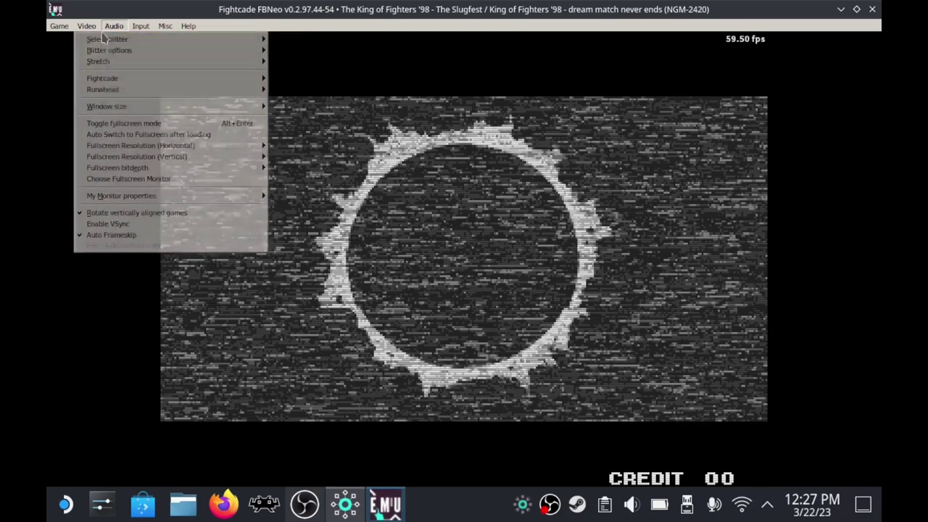
{"action": "mouse_move", "coordinate": [90, 40]}
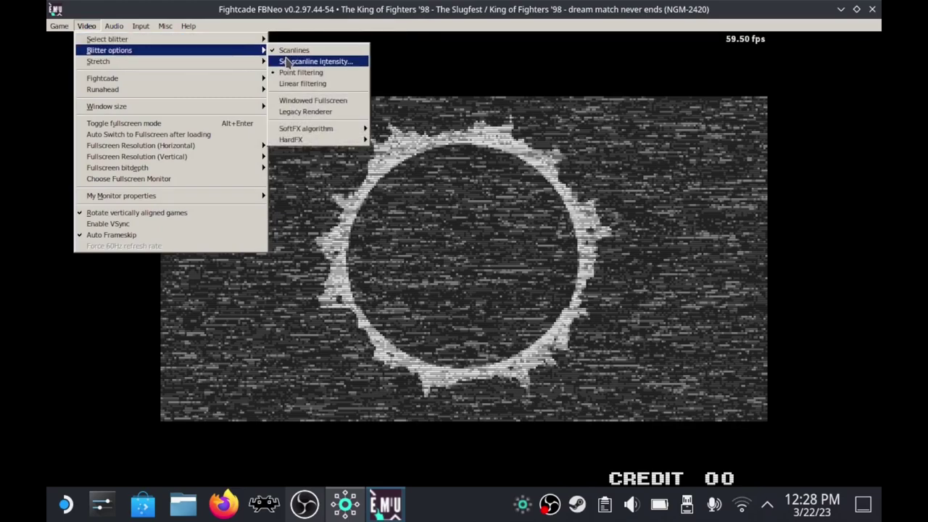
{"action": "left_click", "coordinate": [479, 127]}
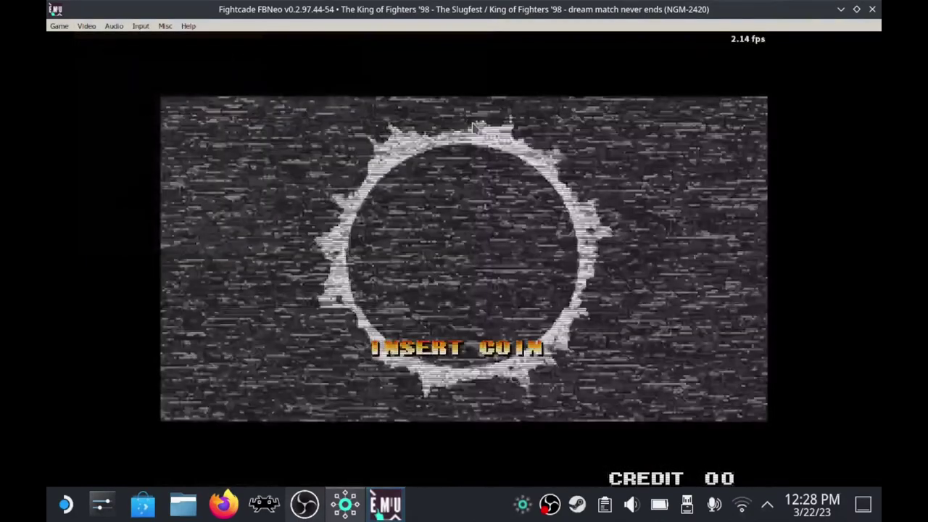
- Insert credits, start a one-player game and choose the ADV mode for the team
{"action": "key", "text": "5"}
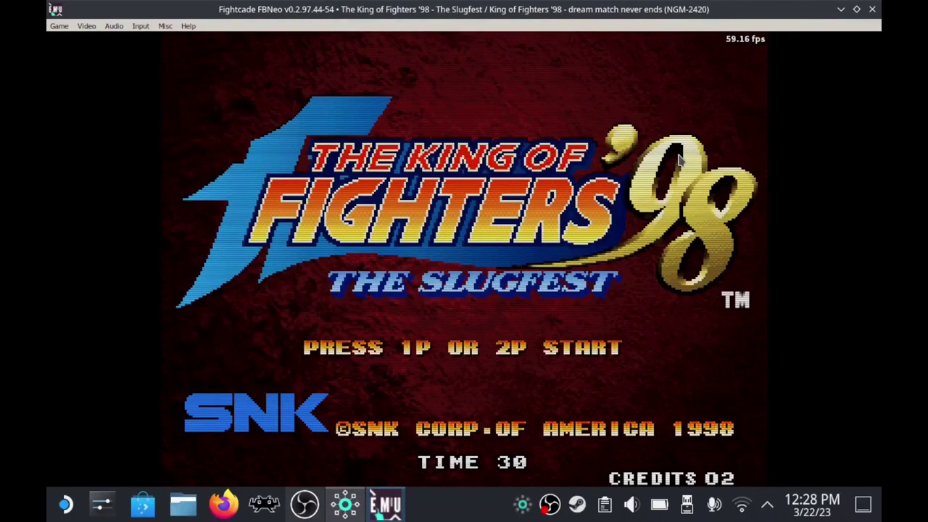
{"action": "key", "text": "1"}
{"action": "key", "text": "1"}
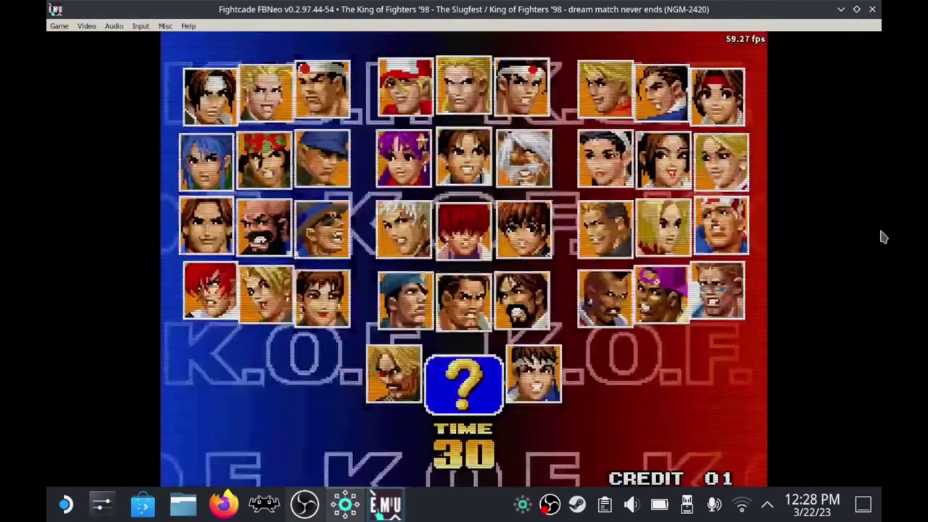
{"action": "key", "text": "Right"}
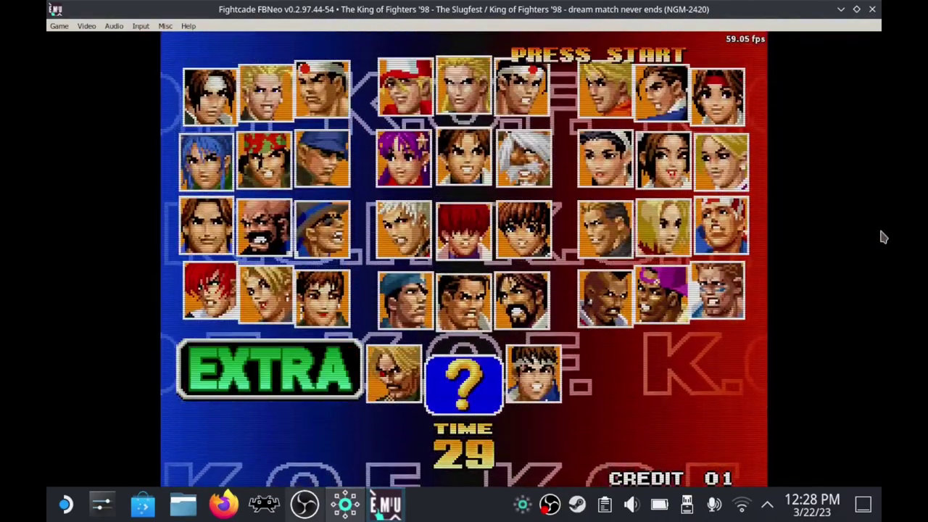
{"action": "key", "text": "Left"}
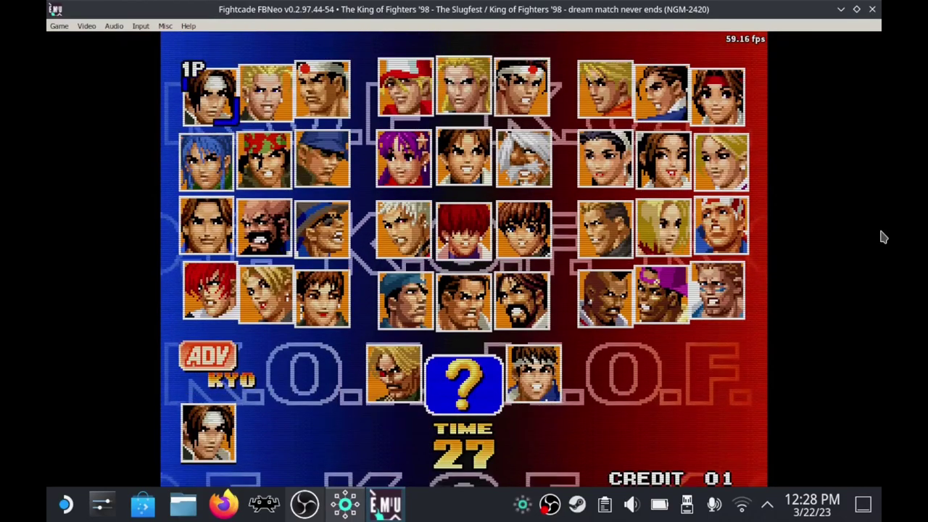
- Choose the red-headband fighter at the end of the first row and Mai as the first two team members
{"action": "key", "text": "Down"}
{"action": "key", "text": "Right"}
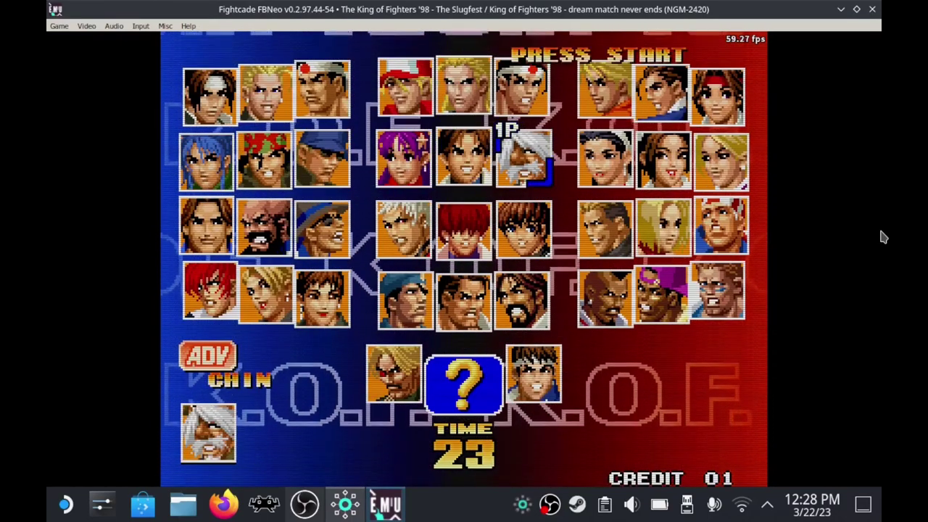
{"action": "key", "text": "Right"}
{"action": "key", "text": "Right"}
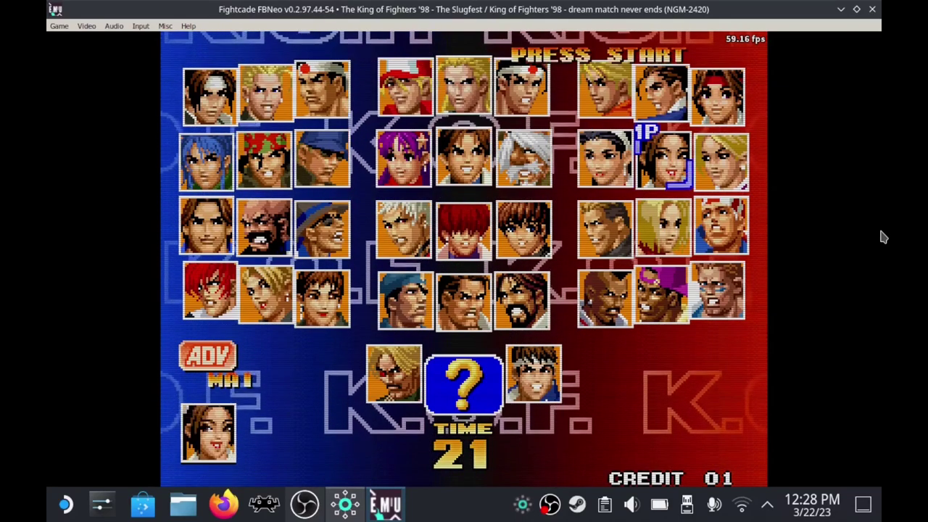
{"action": "key", "text": "Up"}
{"action": "key", "text": "Right"}
{"action": "key", "text": "z"}
{"action": "key", "text": "Down"}
{"action": "key", "text": "Right"}
{"action": "key", "text": "Left"}
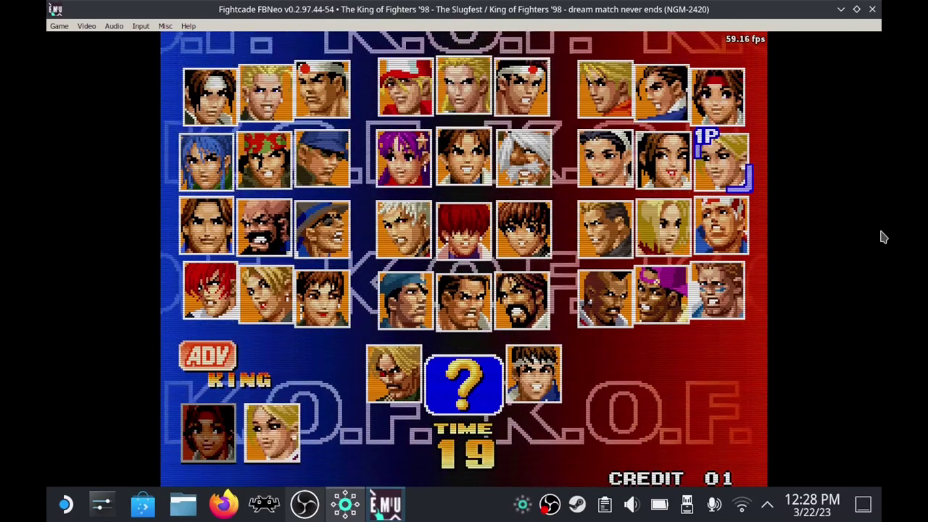
{"action": "key", "text": "z"}
- Choose the red-capped fighter in the first row as third team member and set the team's fighting order
{"action": "key", "text": "Right"}
{"action": "key", "text": "Right"}
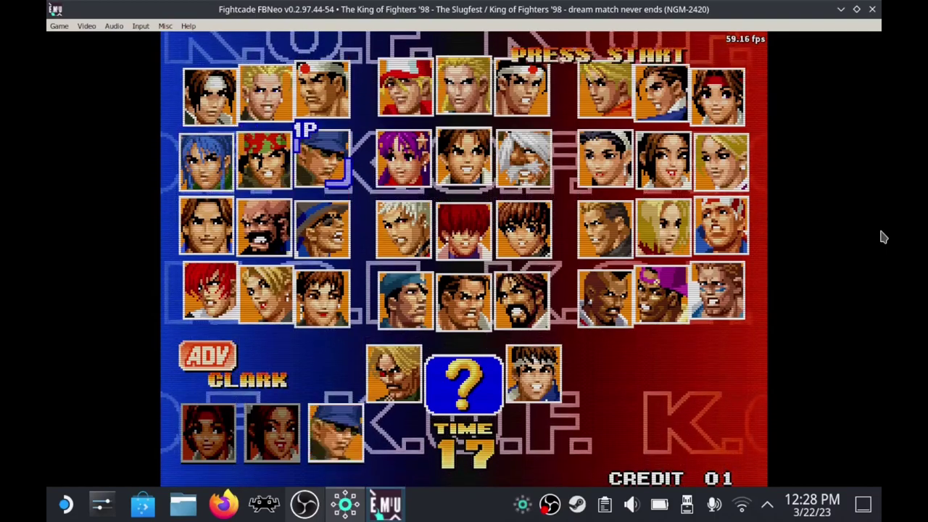
{"action": "key", "text": "Right"}
{"action": "key", "text": "Up"}
{"action": "key", "text": "z"}
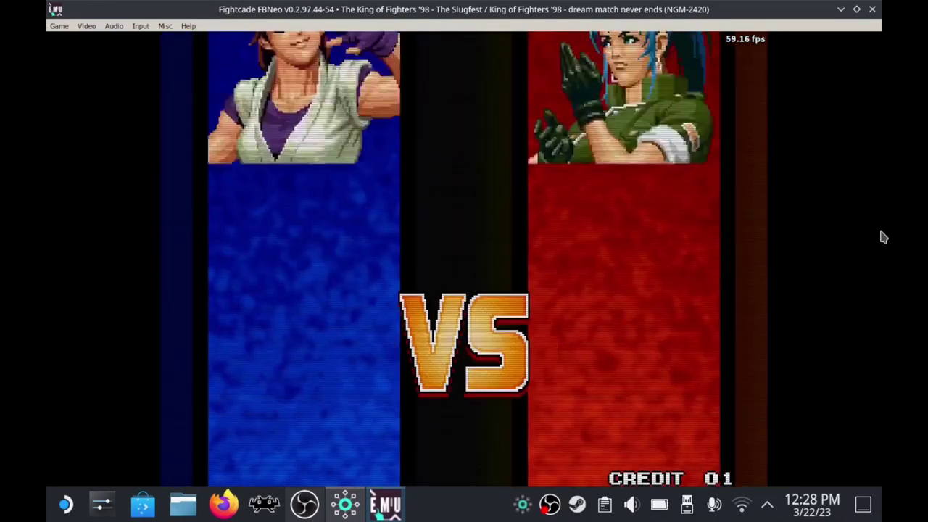
{"action": "key", "text": "z"}
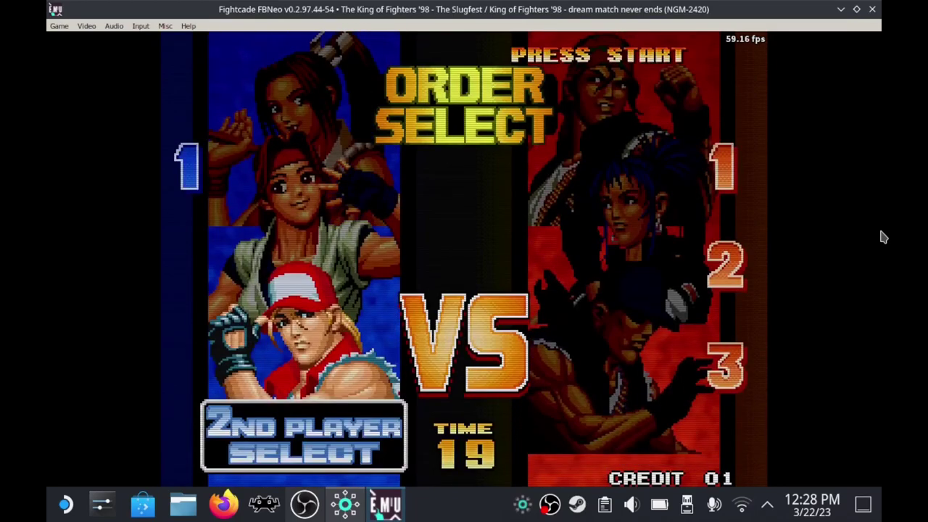
{"action": "key", "text": "z"}
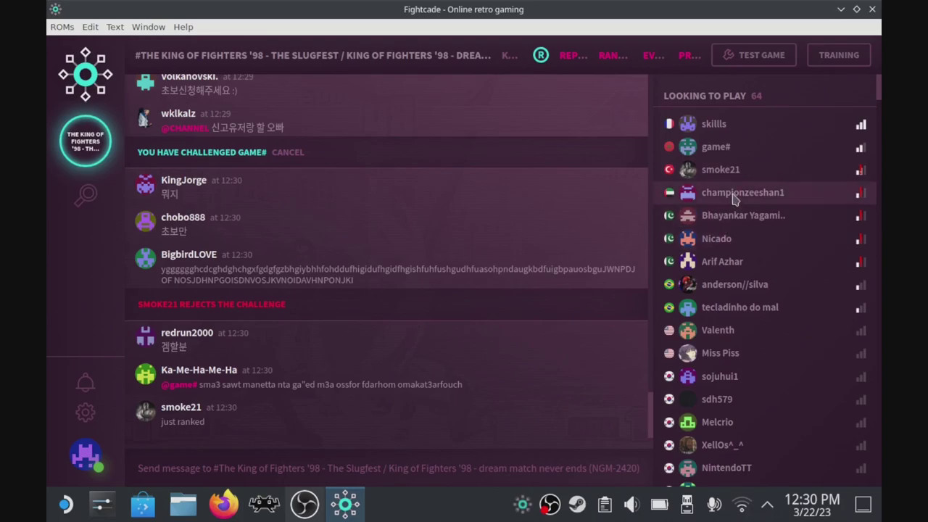
- In the Fightcade lobby, challenge the fourth player listed as looking to play and maximize the match window
{"action": "left_click", "coordinate": [731, 200]}
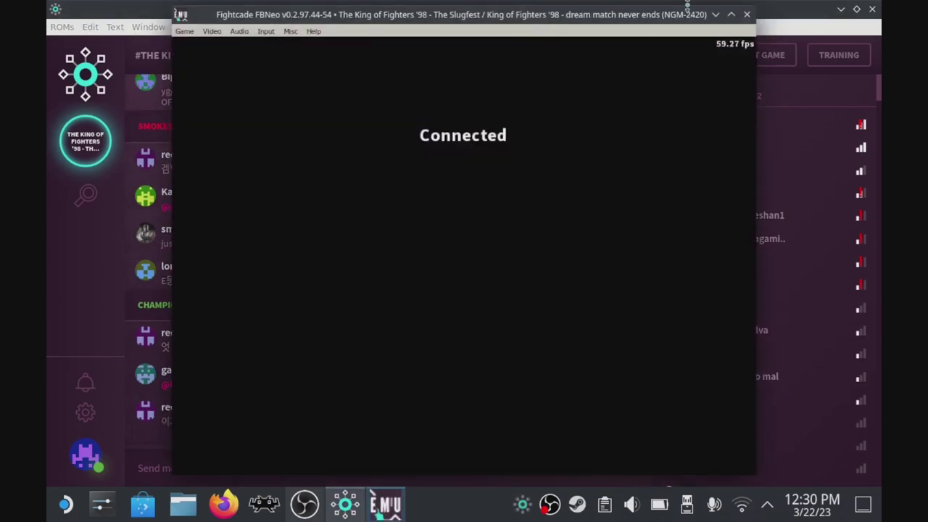
{"action": "left_click", "coordinate": [731, 14]}
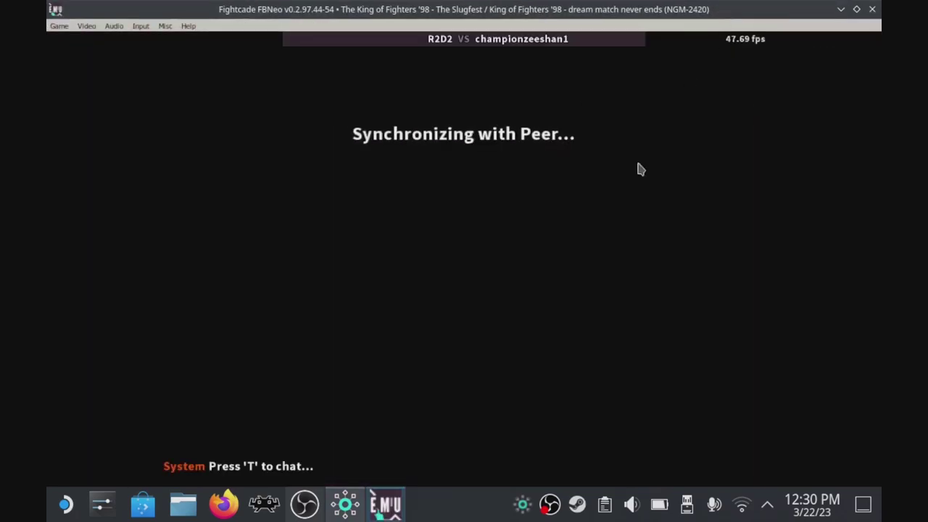